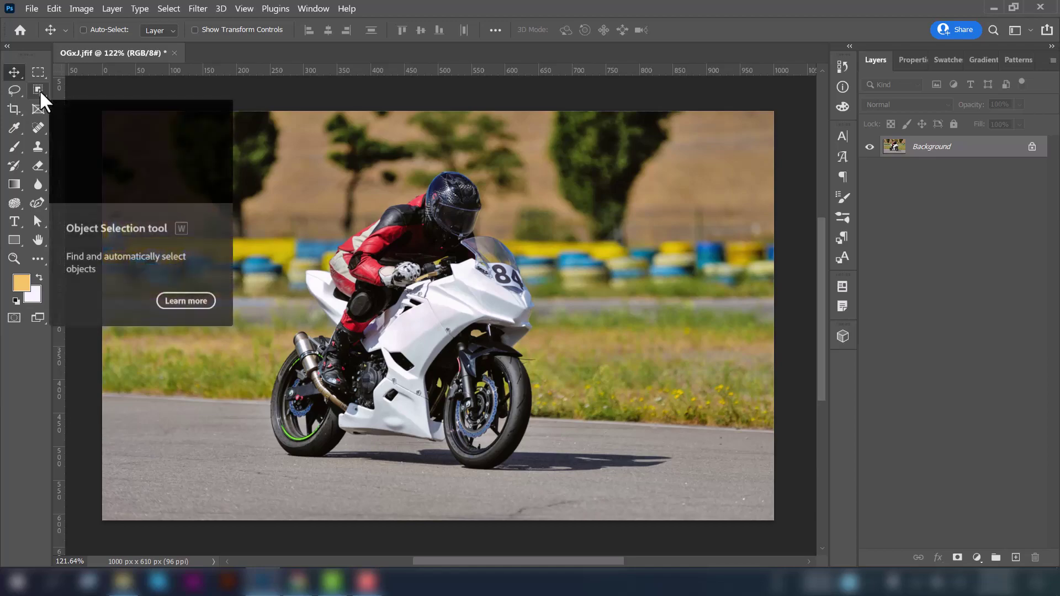
- Select the bike and rider with Object Selection, then invert the selection to the surrounding scene
key("w")
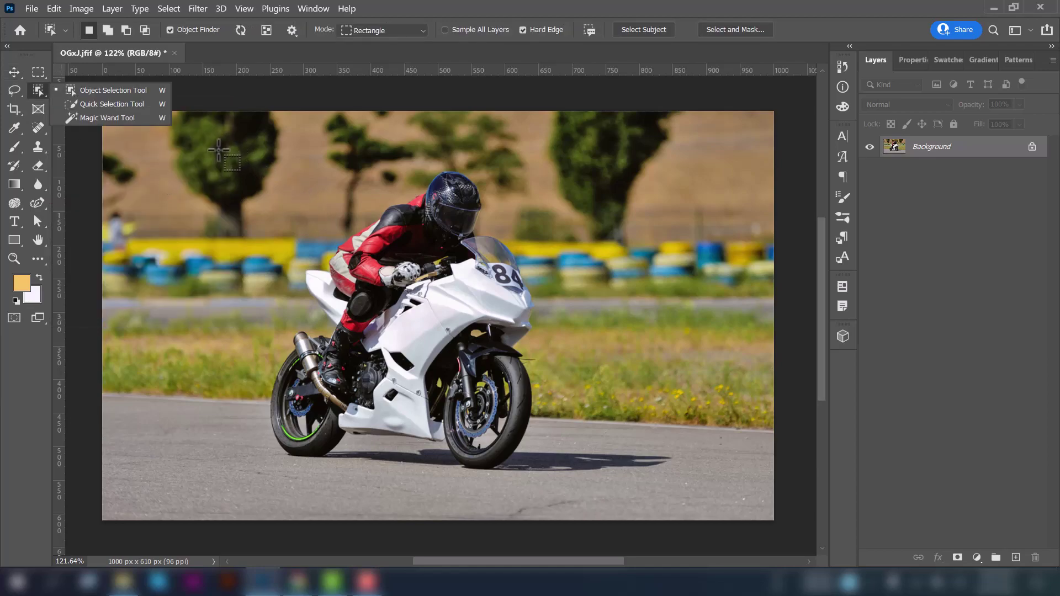
left_click_drag(219, 150, 570, 477)
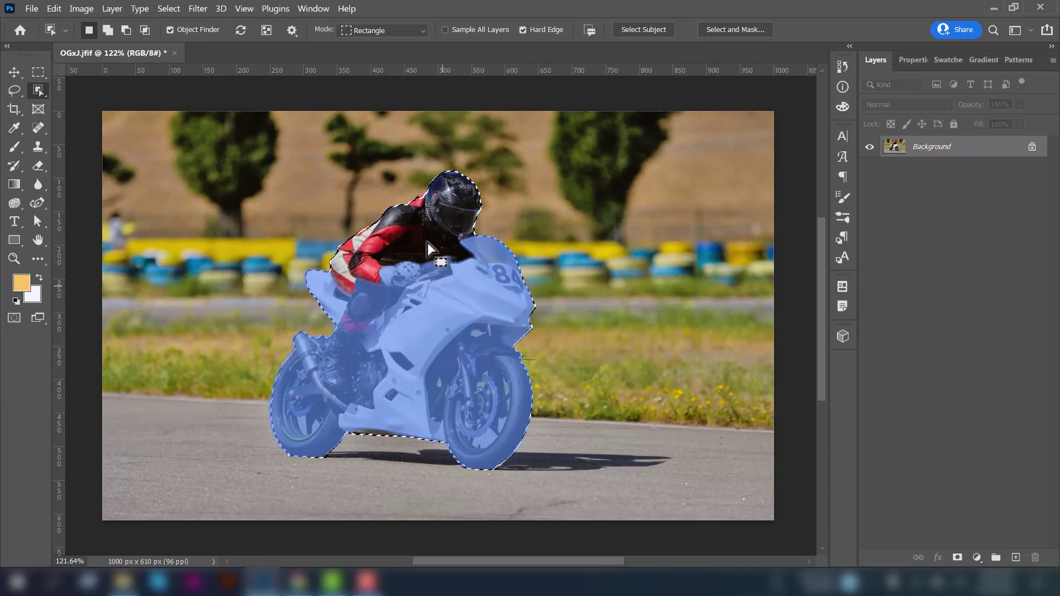
left_click(168, 8)
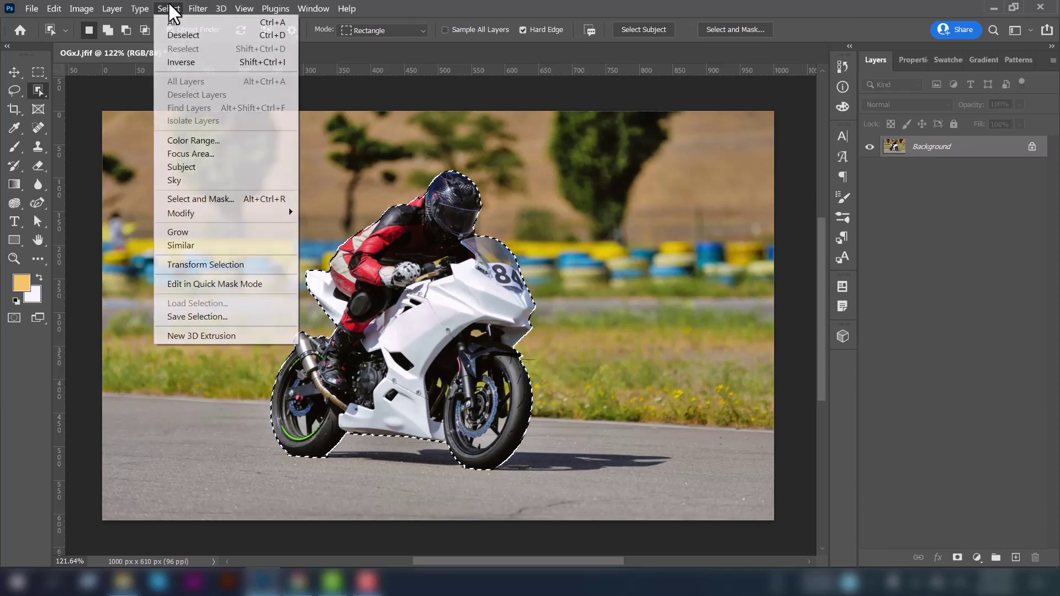
left_click(187, 63)
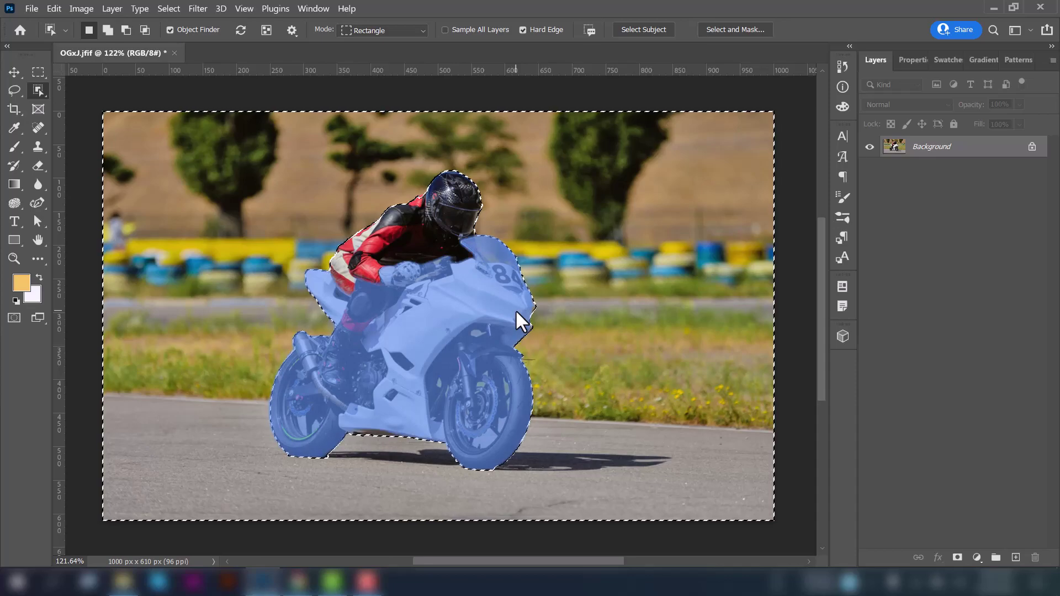
- Copy the surrounding scene onto a new Layer 1 and toggle the Background off and on to check it
key("ctrl+j")
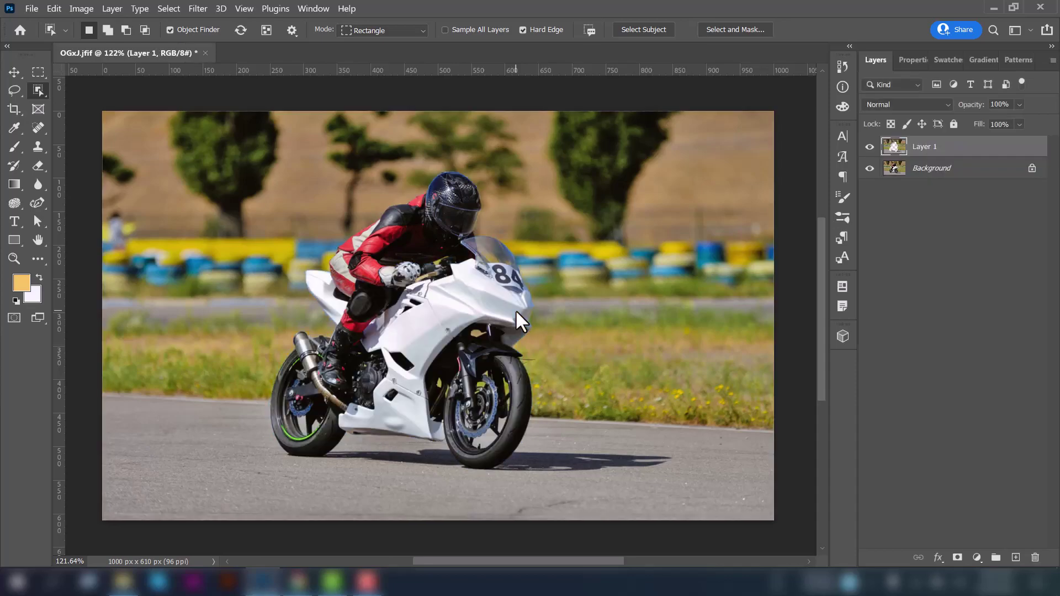
left_click(14, 71)
left_click(870, 168)
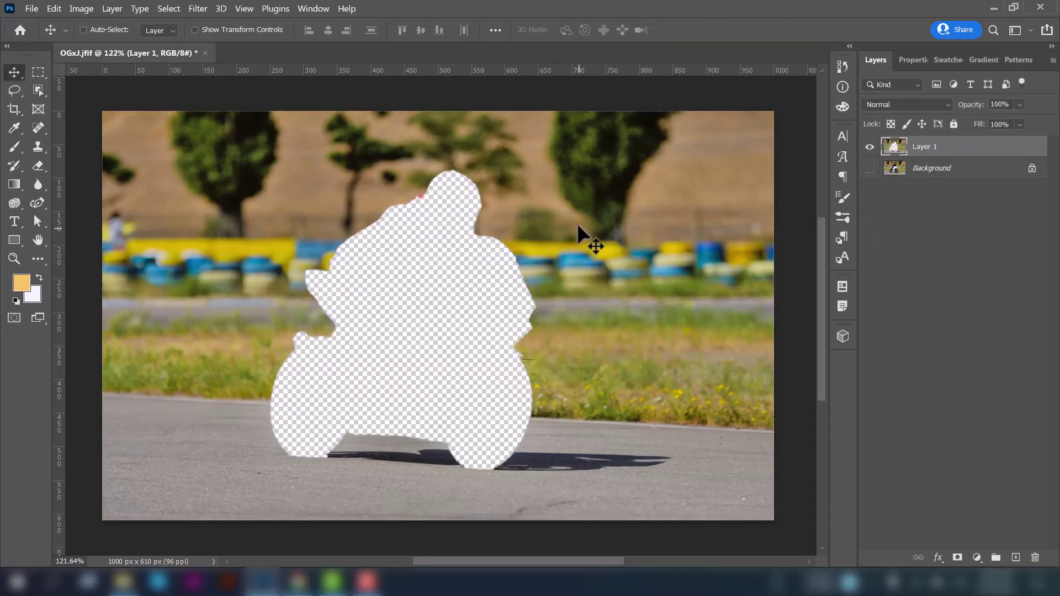
left_click(870, 168)
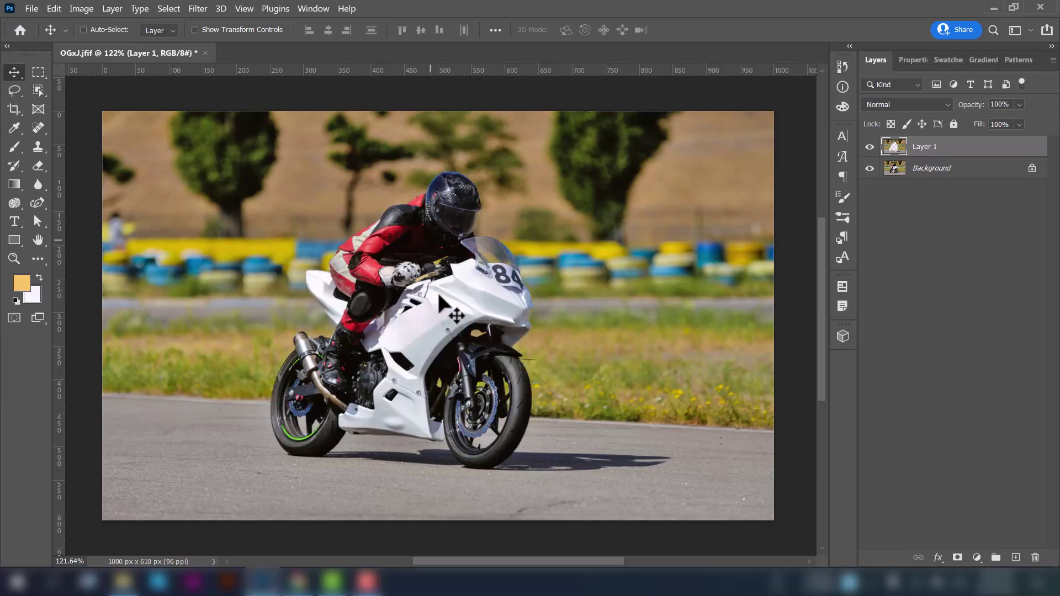
- Apply a Motion Blur to Layer 1 with angle -6 and distance 100 pixels
left_click(197, 8)
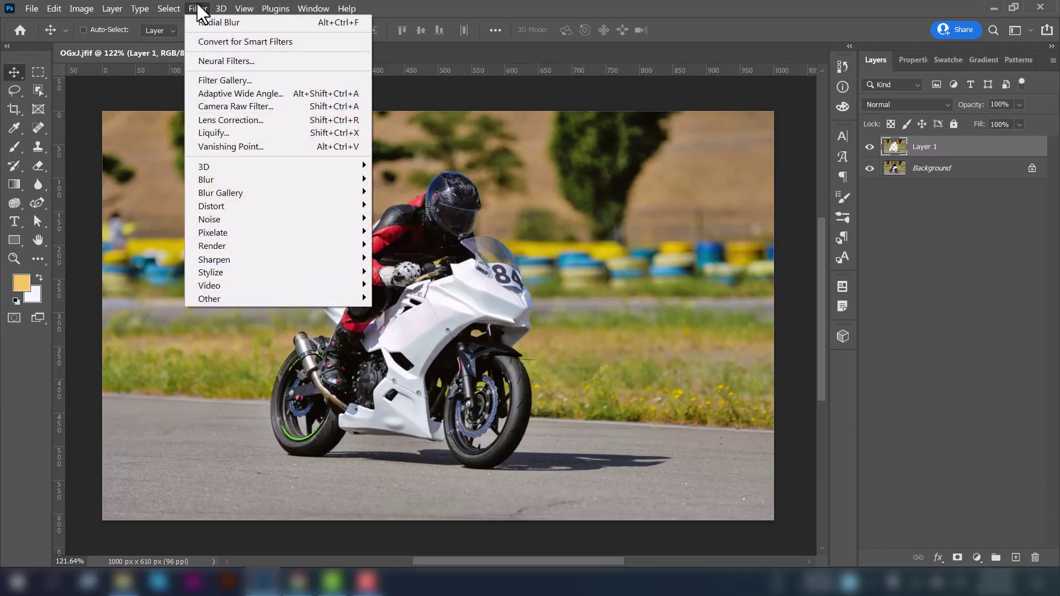
mouse_move(342, 183)
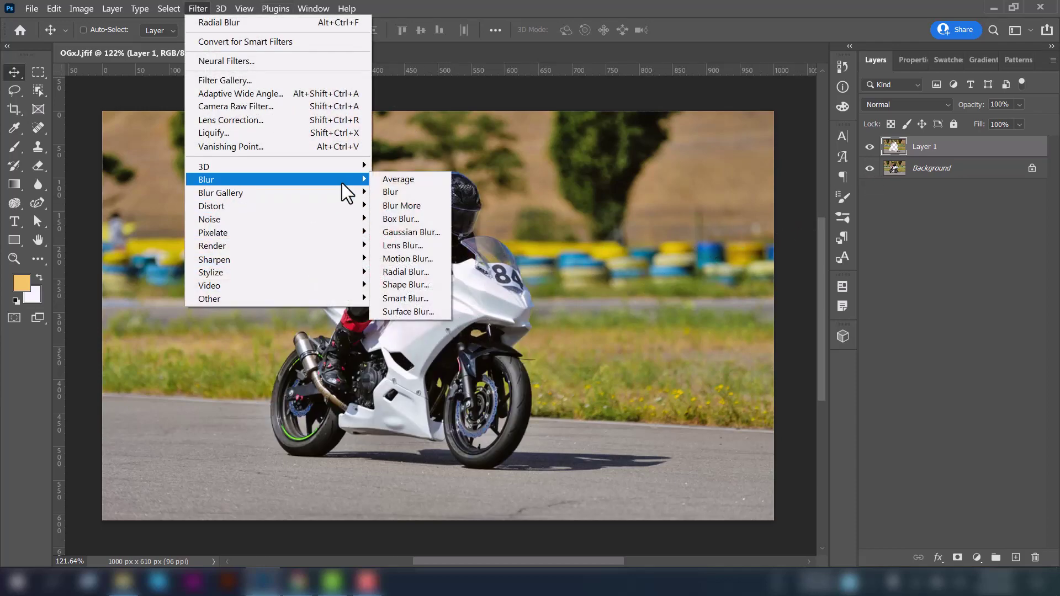
left_click(407, 260)
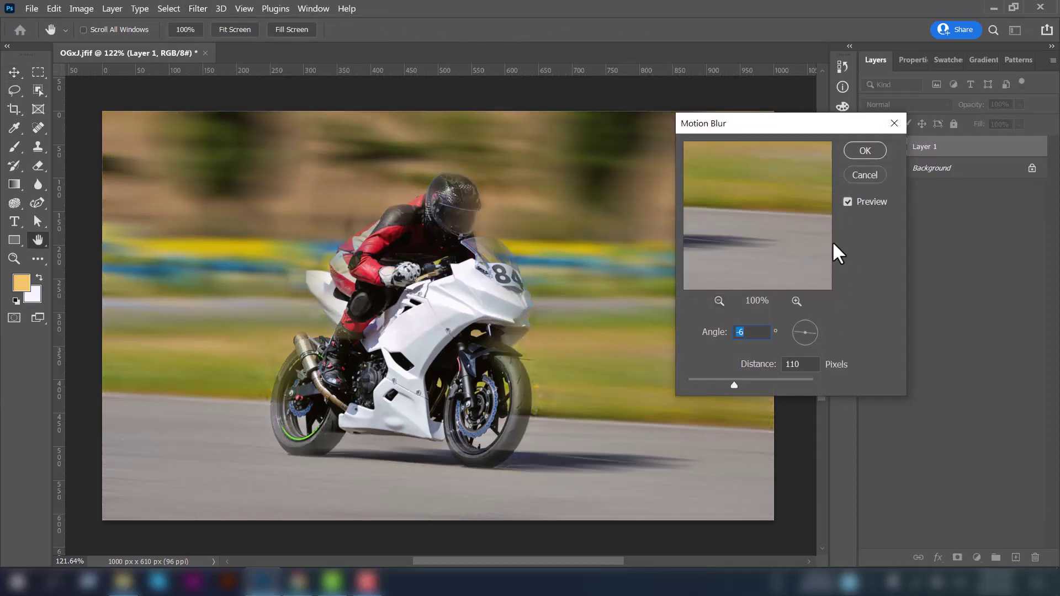
left_click_drag(768, 132, 645, 129)
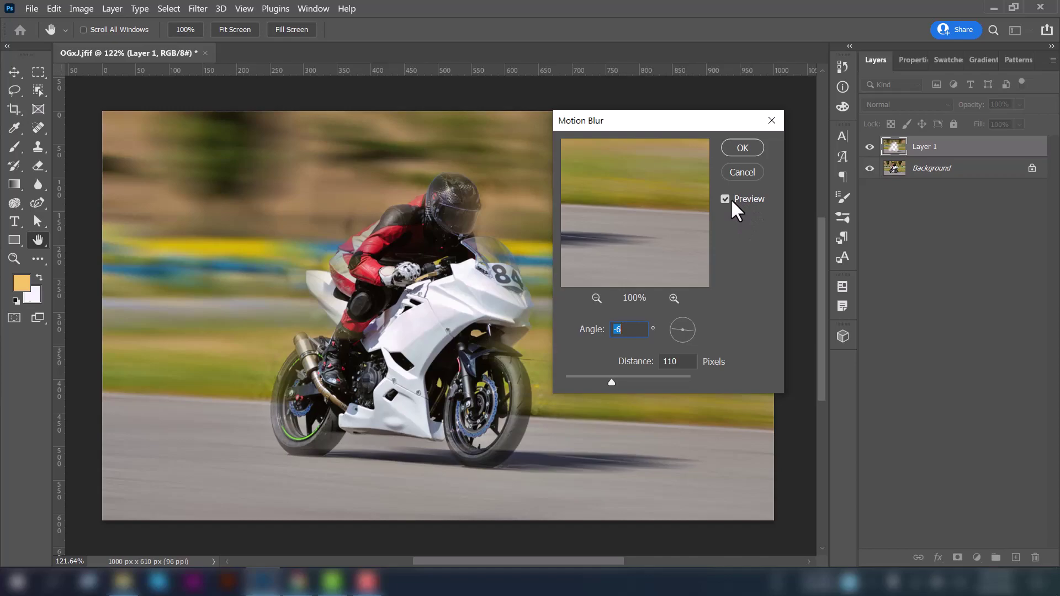
mouse_move(665, 382)
left_mouse_down()
mouse_move(688, 383)
mouse_move(639, 383)
mouse_move(663, 383)
left_mouse_up()
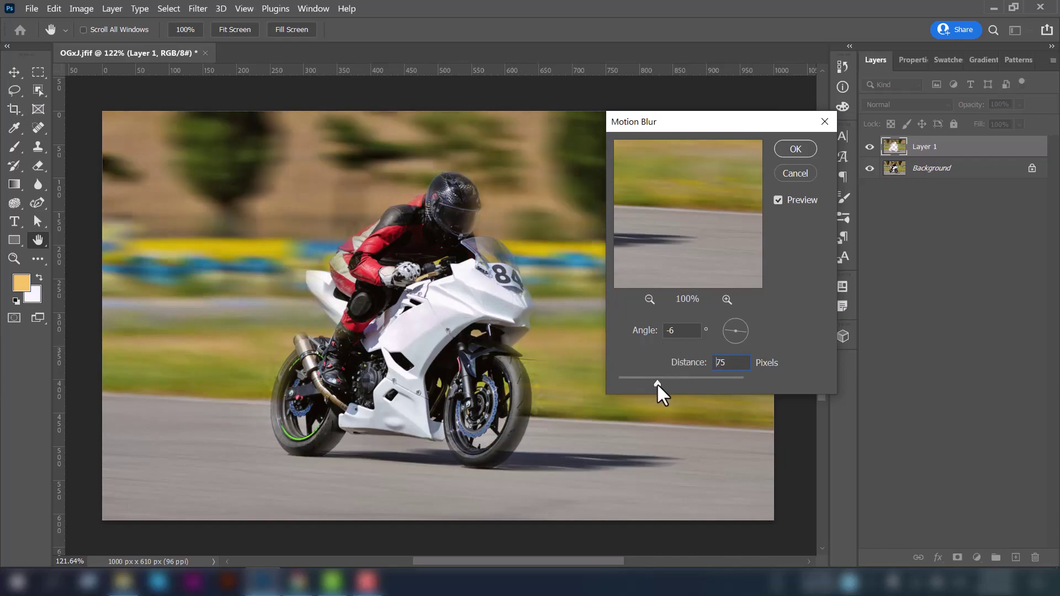
left_click(743, 328)
mouse_move(746, 335)
left_mouse_down()
mouse_move(731, 334)
mouse_move(746, 347)
mouse_move(747, 332)
left_mouse_up()
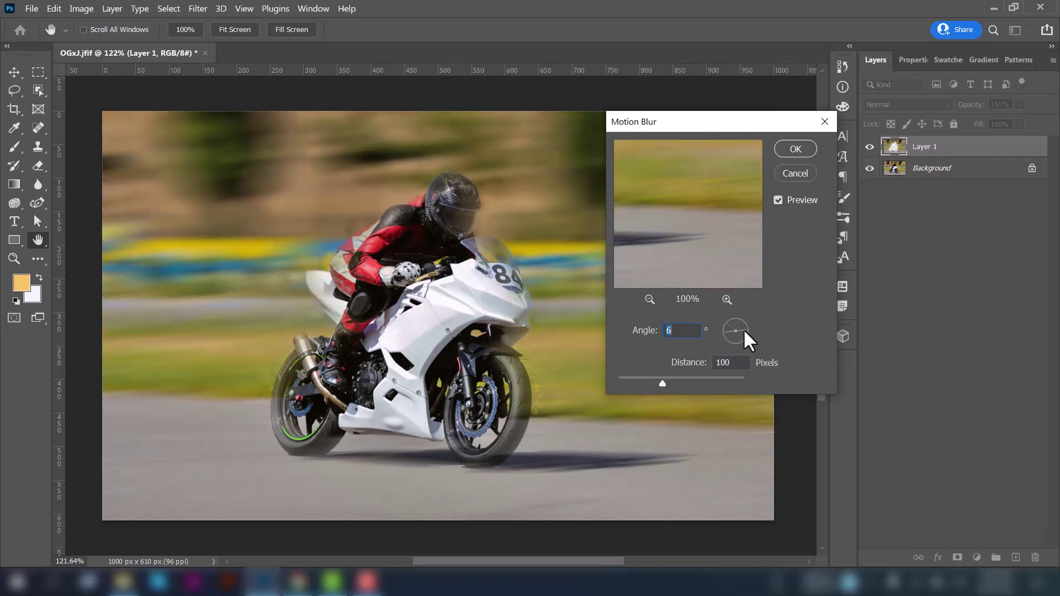
key("Down")
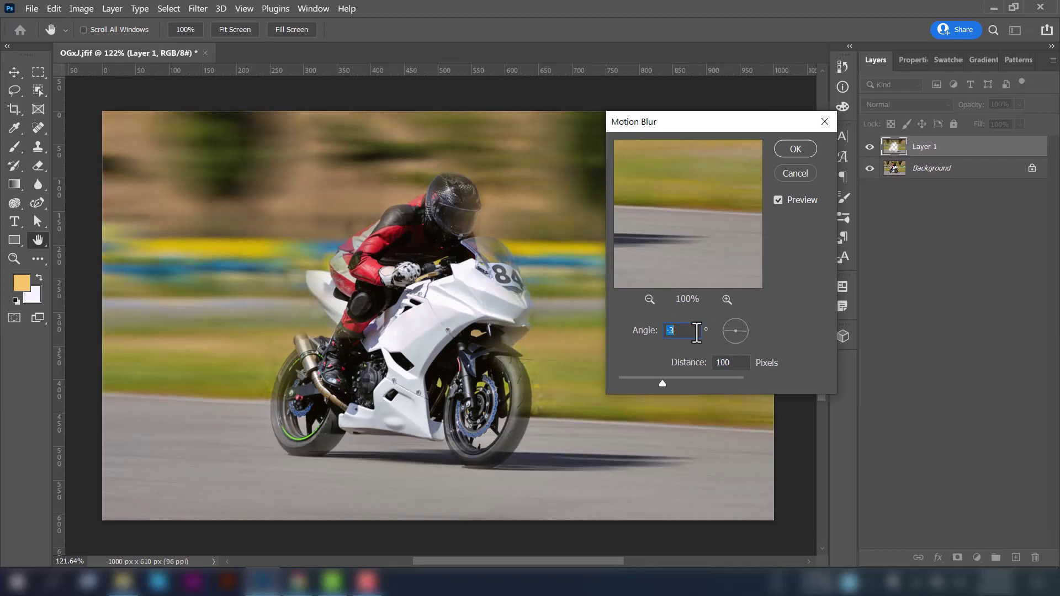
key("Down")
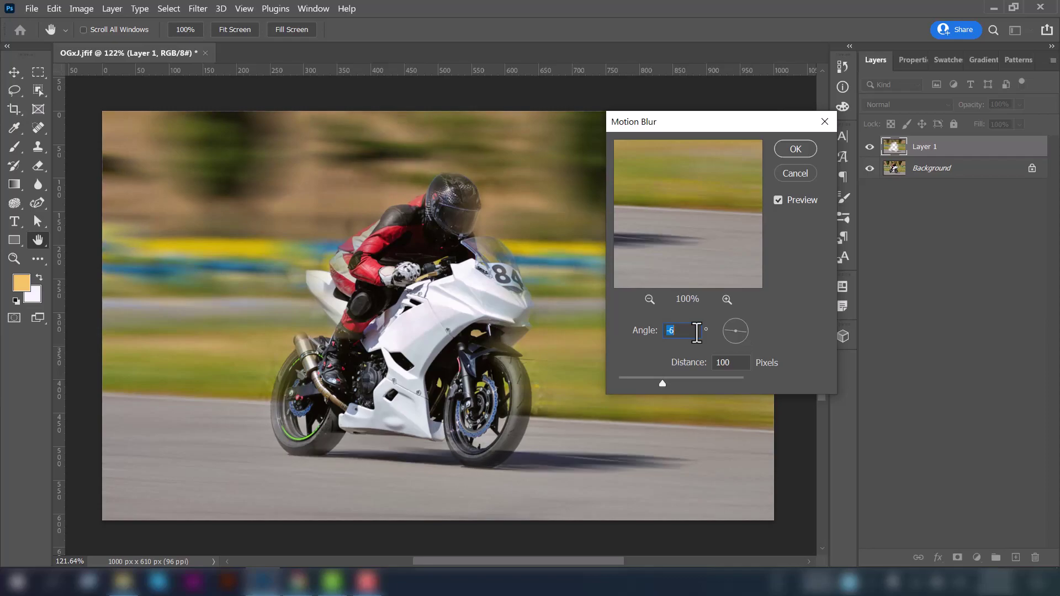
left_click(795, 149)
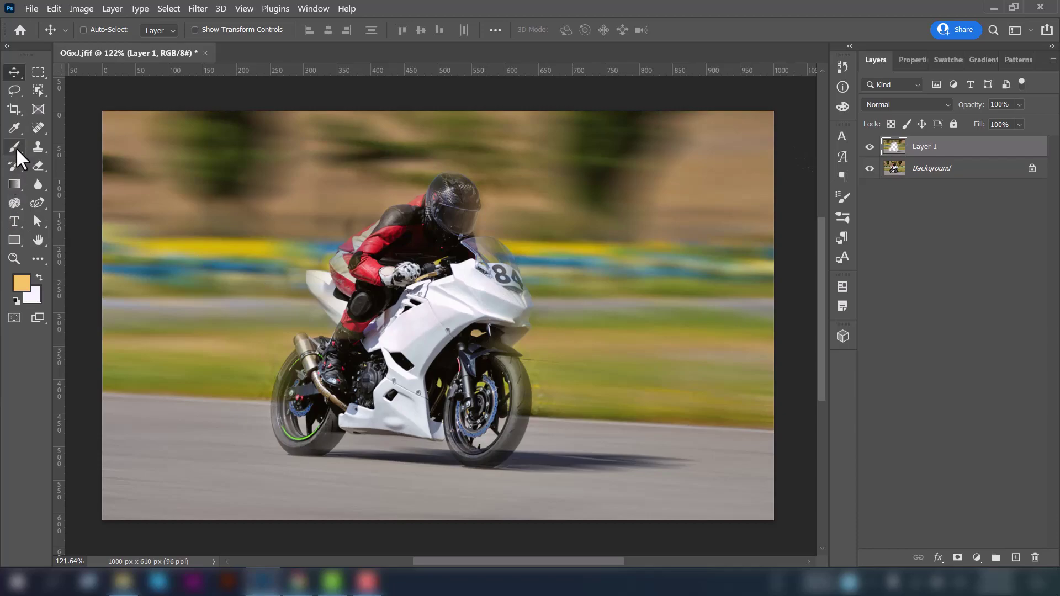
- Add a layer mask to Layer 1 and paint black over the rider and bike
left_click(958, 558)
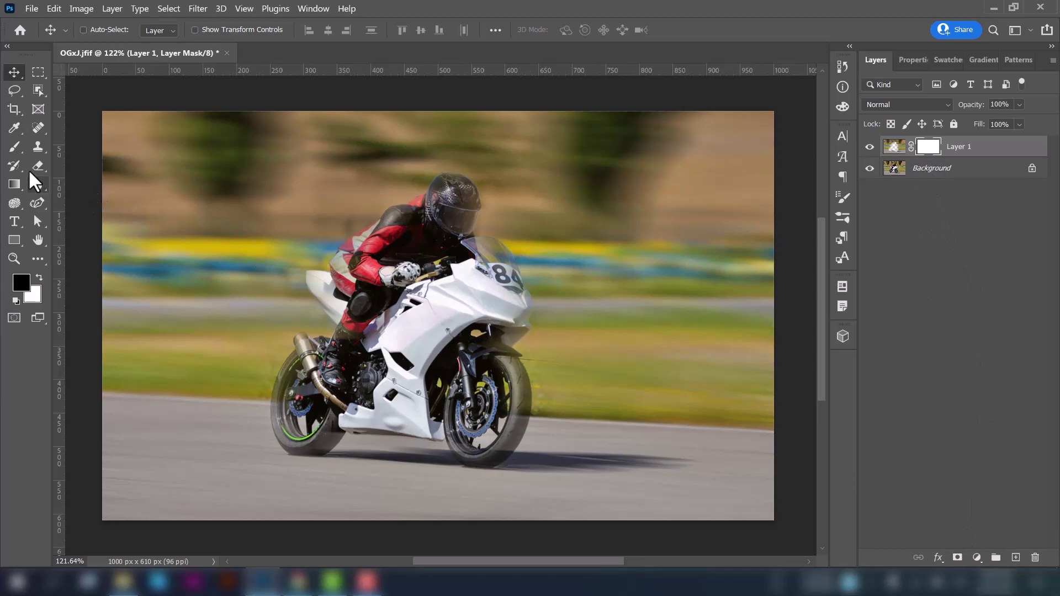
left_click(17, 148)
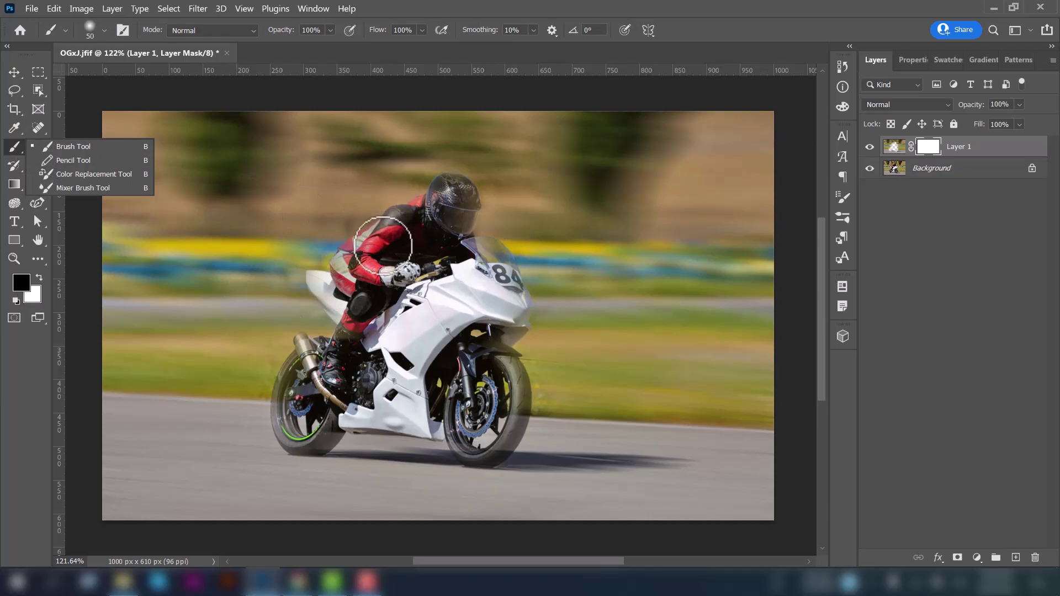
left_click(385, 242)
mouse_move(352, 250)
left_mouse_down()
mouse_move(352, 296)
mouse_move(323, 282)
mouse_move(349, 325)
mouse_move(334, 345)
mouse_move(304, 353)
mouse_move(283, 392)
mouse_move(280, 415)
mouse_move(299, 442)
mouse_move(361, 420)
mouse_move(417, 421)
mouse_move(476, 455)
mouse_move(509, 440)
mouse_move(516, 424)
mouse_move(471, 391)
mouse_move(469, 420)
mouse_move(469, 232)
mouse_move(509, 275)
mouse_move(516, 303)
mouse_move(501, 347)
left_mouse_up()
- Compare Layer 1 on and off, leaving it hidden and deselected
key("v")
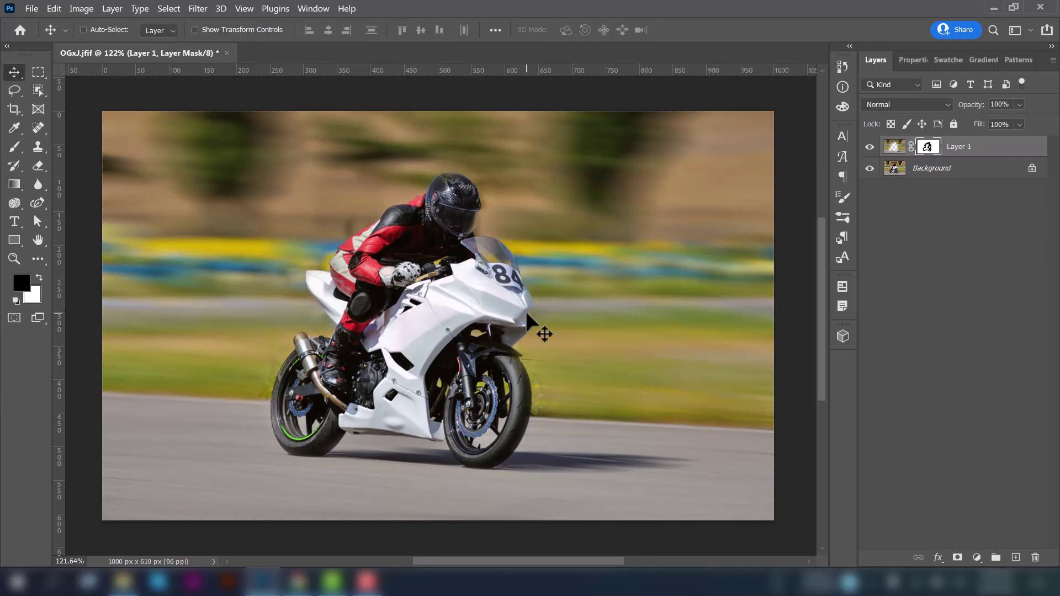
left_click(871, 146)
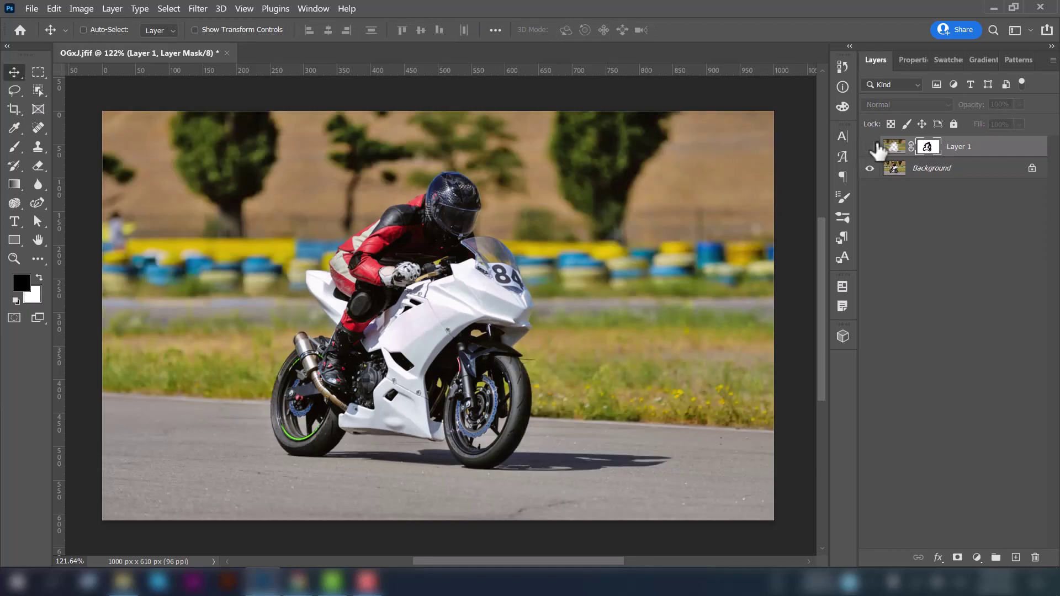
left_click(870, 146)
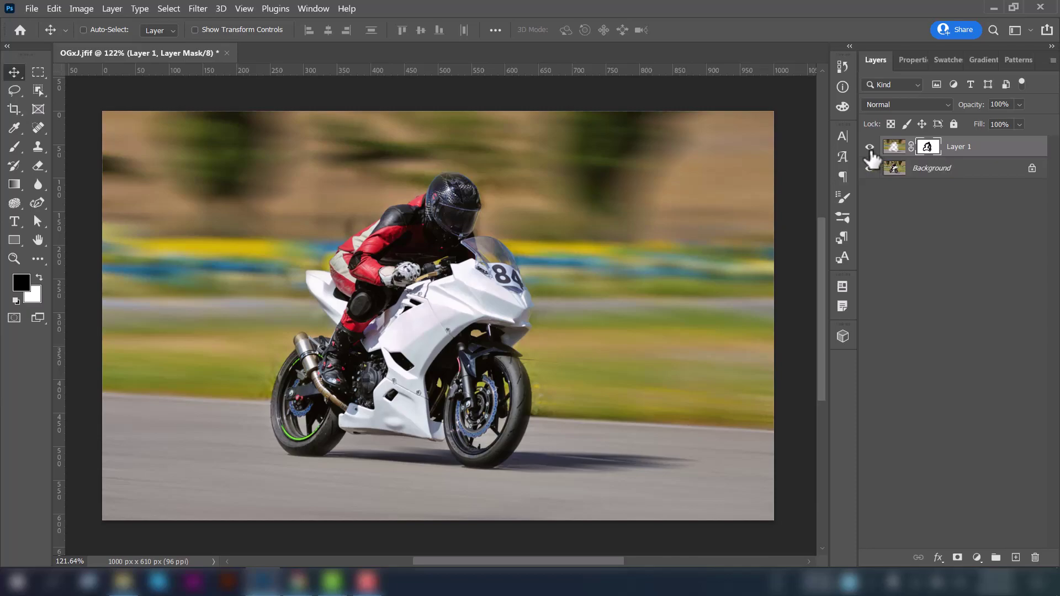
left_click(871, 146)
left_click(893, 188)
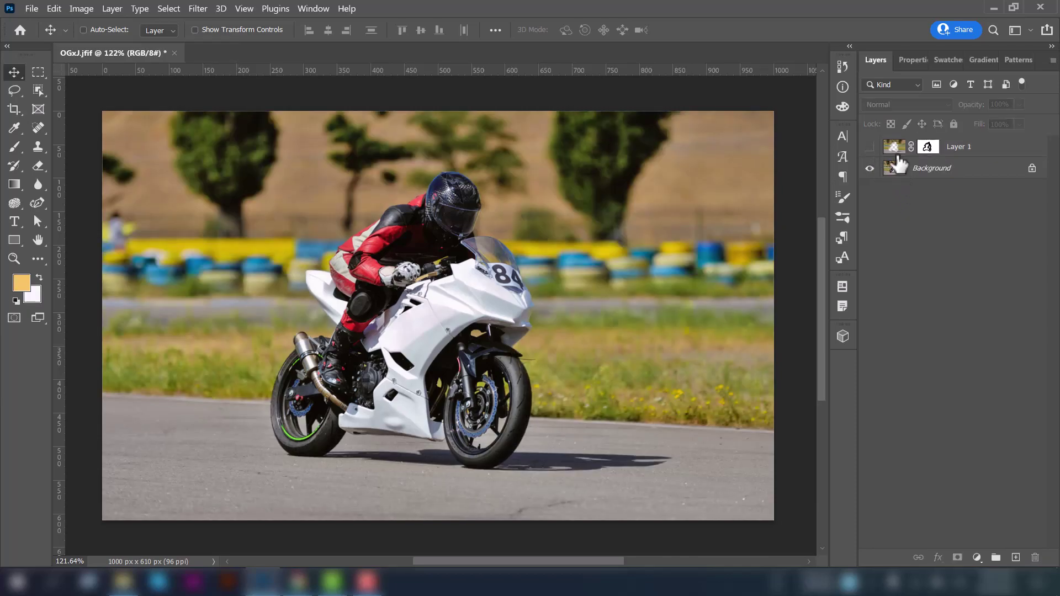
- Load Layer 1's outline as a selection, copy the Background to Layer 2, and move Layer 2 above Layer 1
key("m")
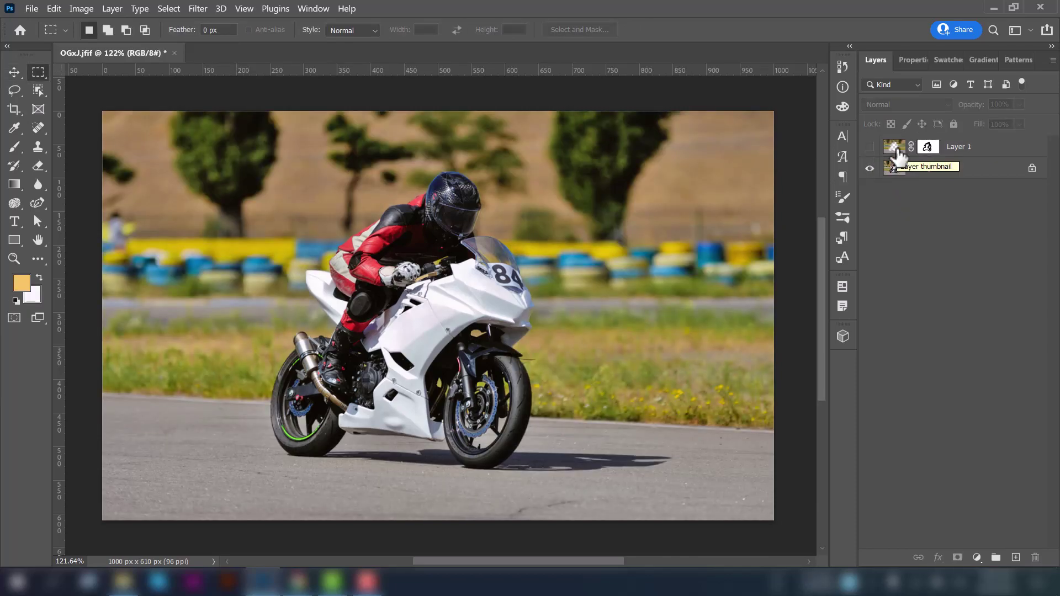
left_click(896, 150, "ctrl")
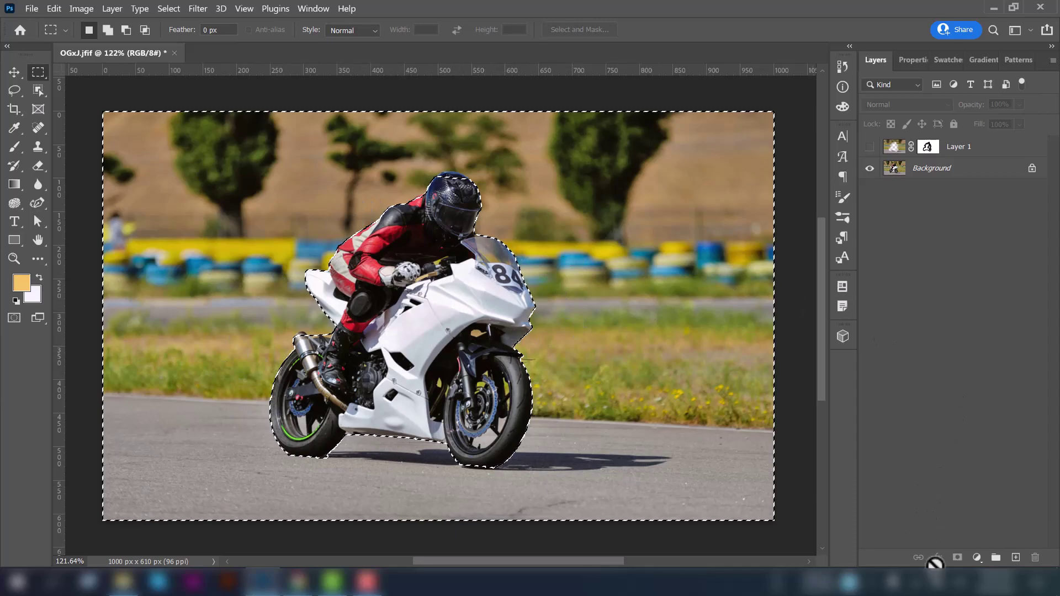
left_click(939, 170)
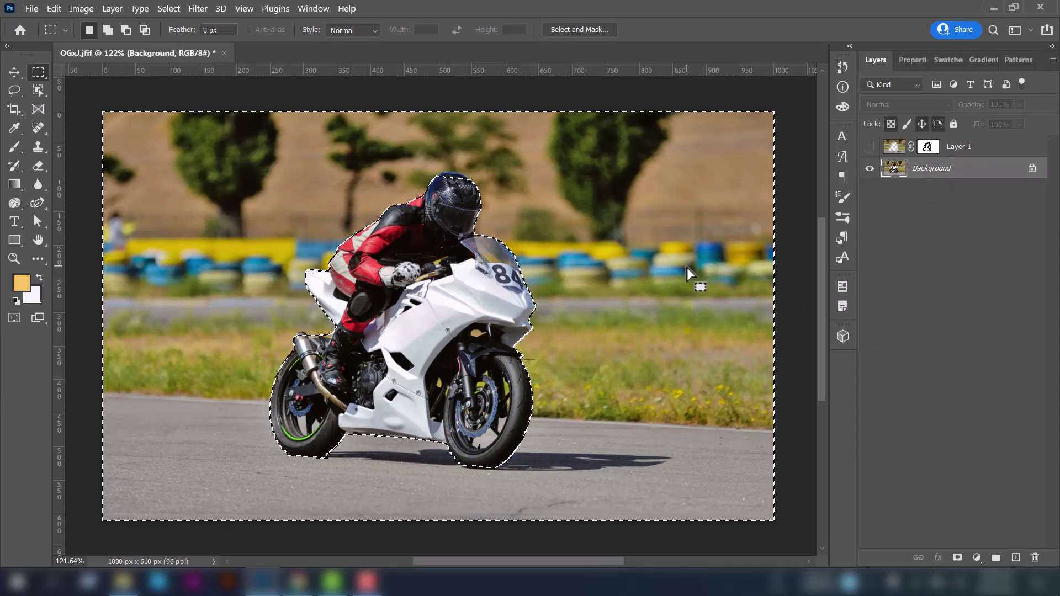
key("ctrl+j")
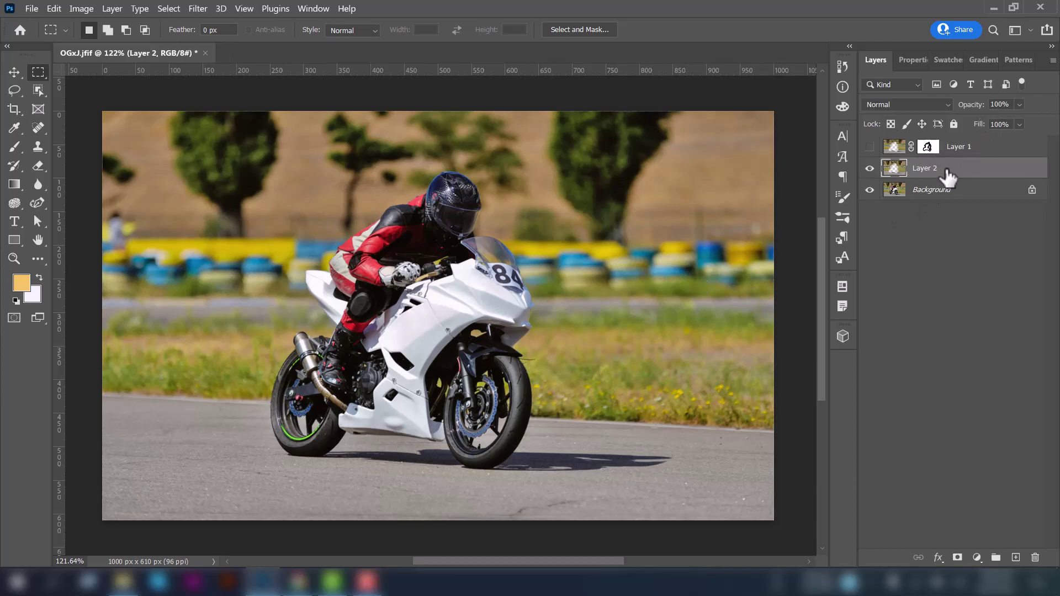
left_click_drag(937, 180, 916, 145)
key("v")
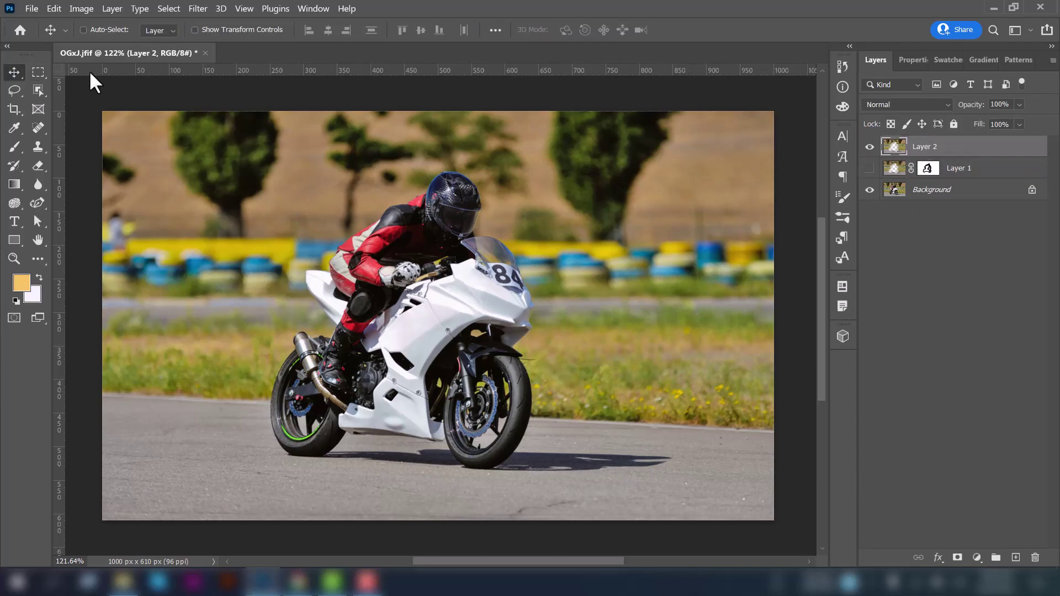
left_click(196, 7)
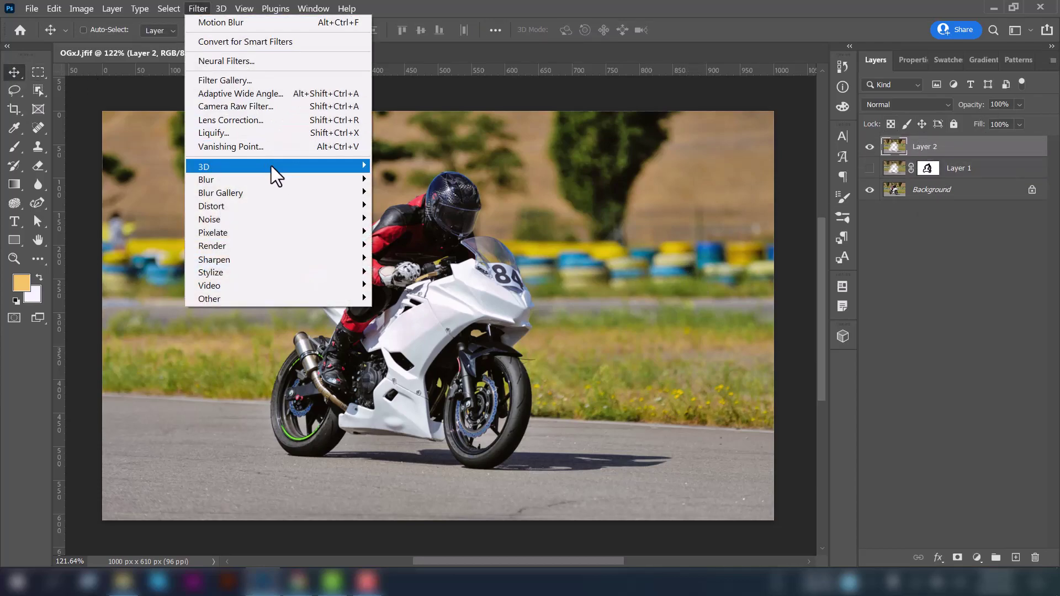
- Apply a Zoom Radial Blur of amount 35 to Layer 2, with the centre shifted slightly left
mouse_move(360, 178)
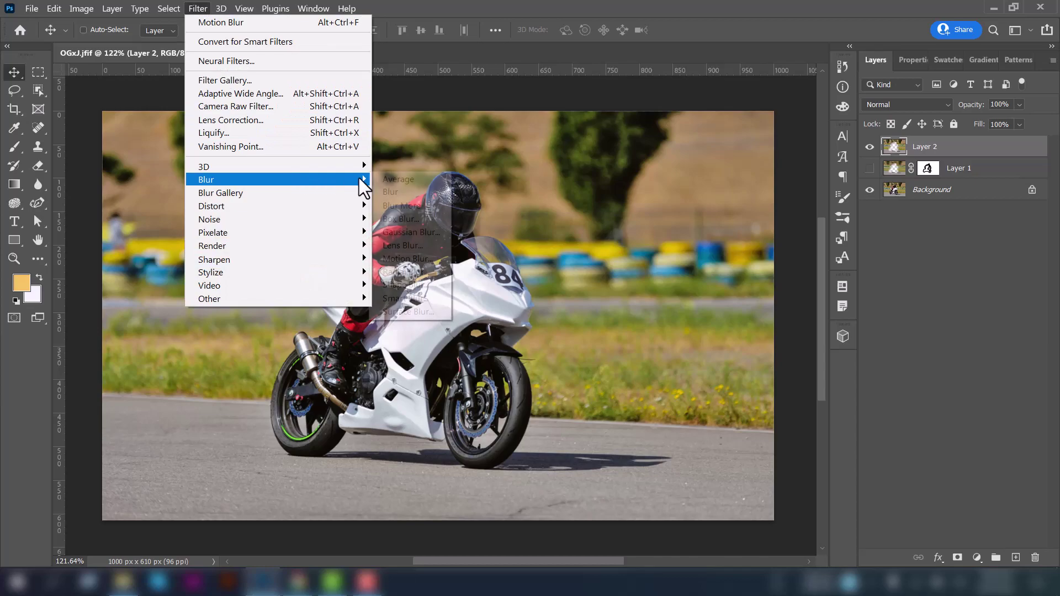
left_click(412, 276)
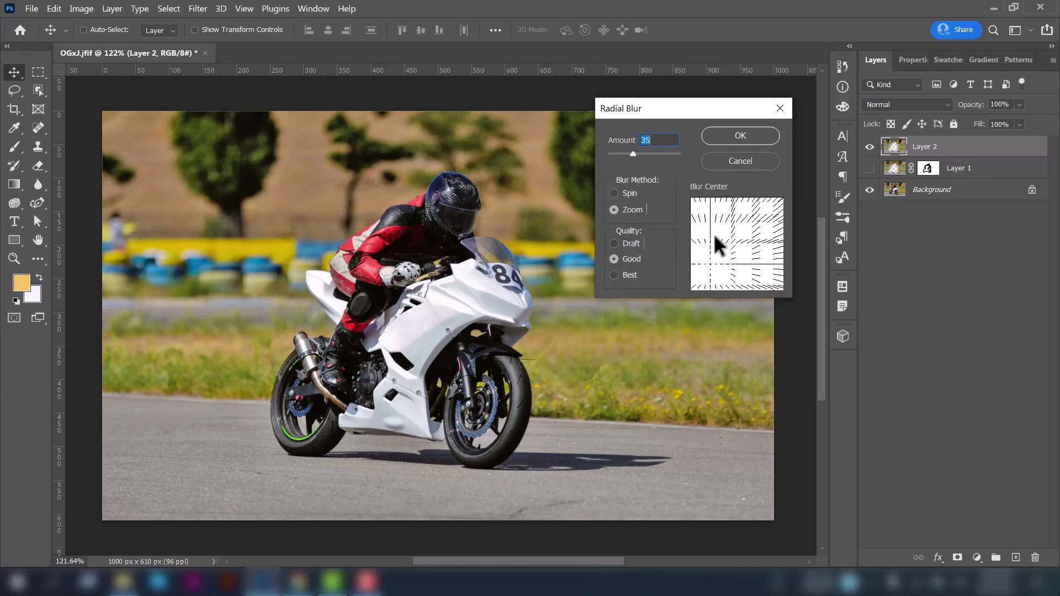
left_click_drag(715, 237, 682, 255)
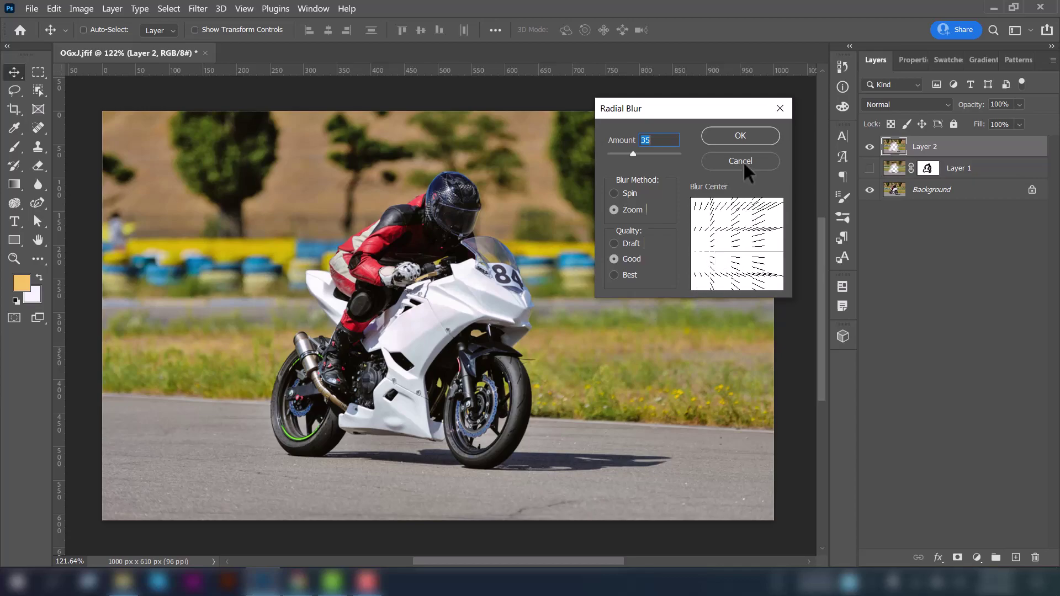
left_click(740, 133)
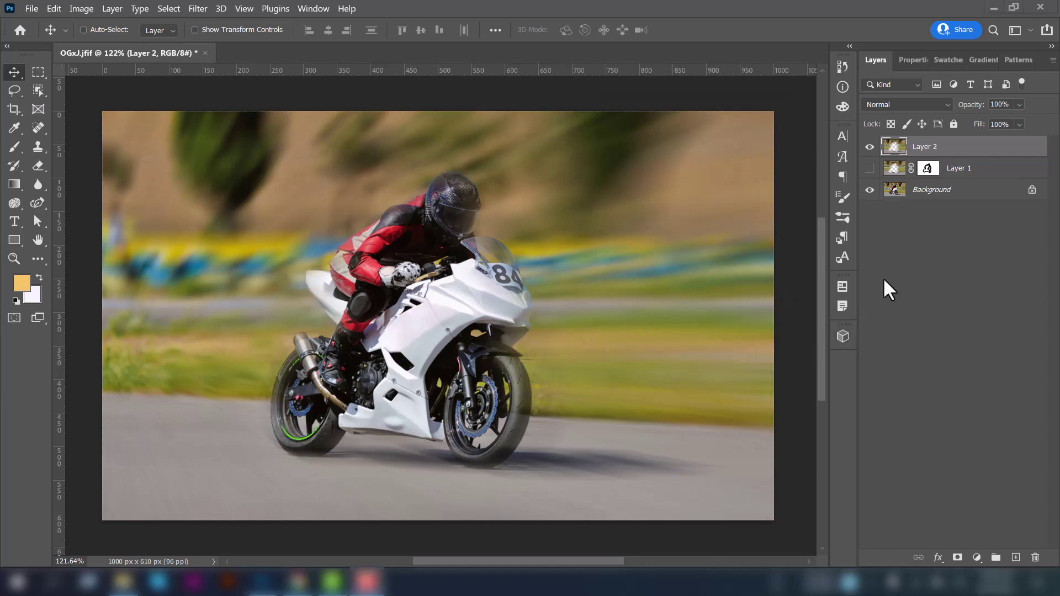
- Add a layer mask to Layer 2 and paint black over the rider to restore sharpness
left_click(957, 557)
left_click(15, 146)
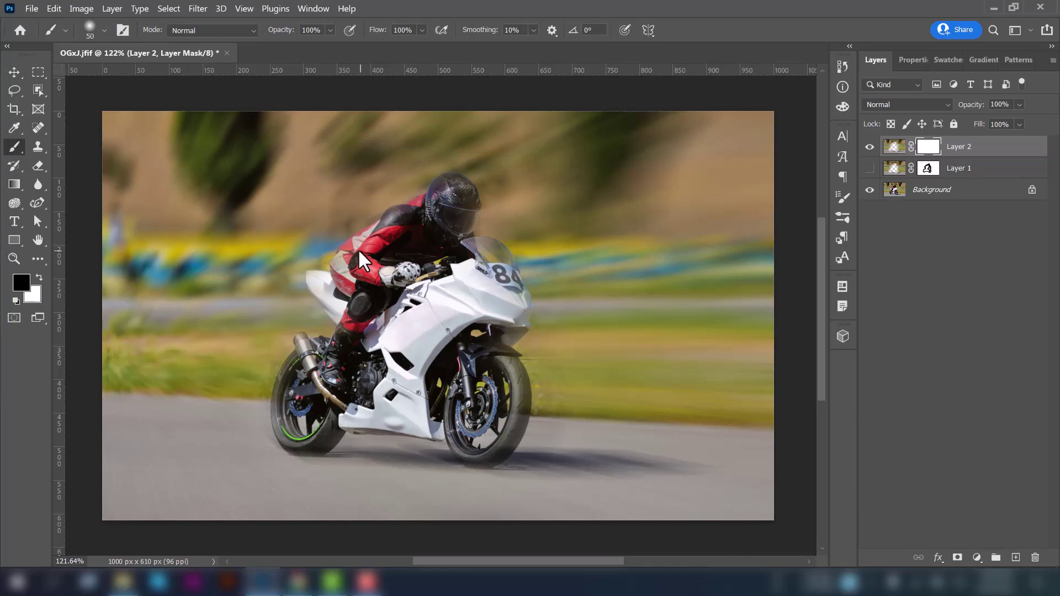
left_click_drag(345, 284, 323, 312)
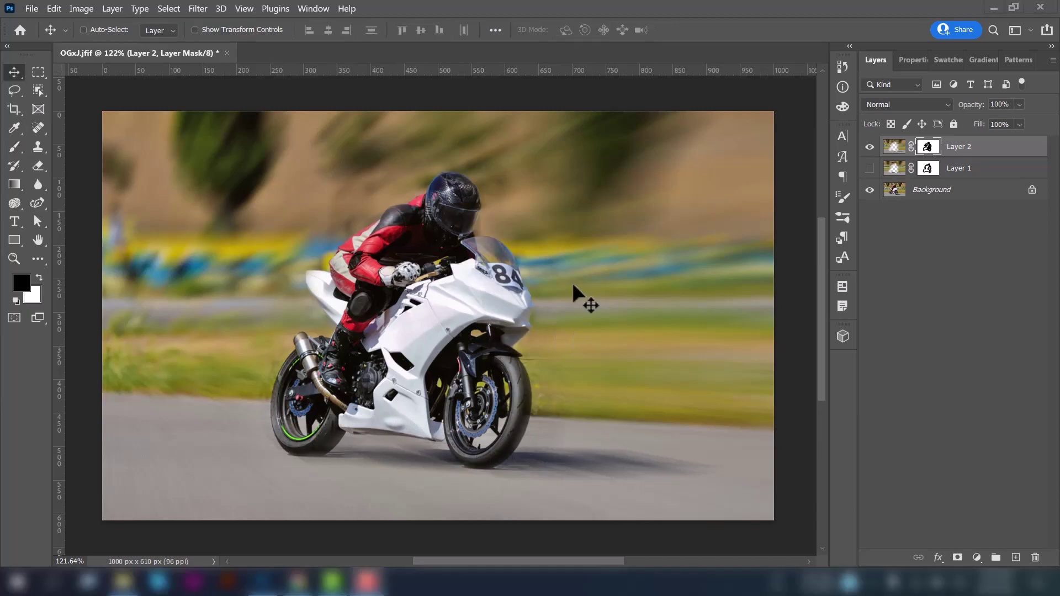
- Compare with the original photo, then show both Layer 1 and Layer 2 again
left_click(869, 146)
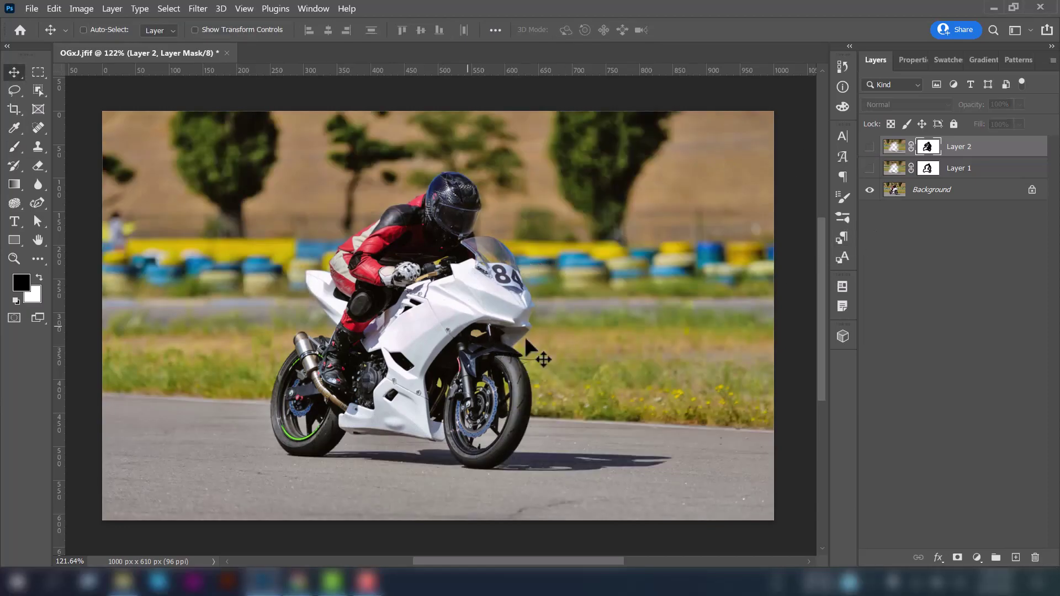
left_click(870, 168)
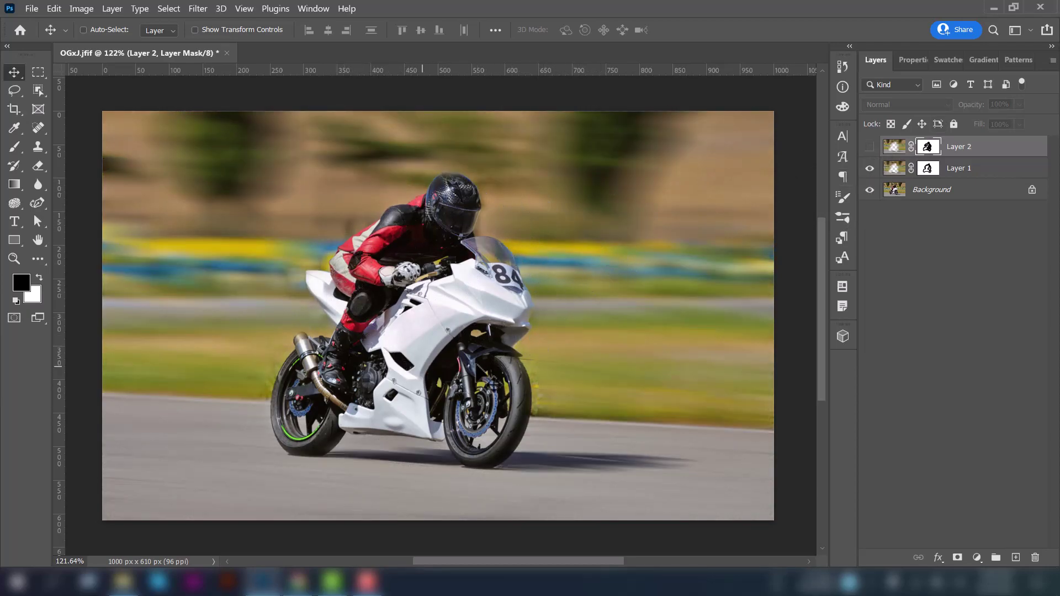
left_click(870, 146)
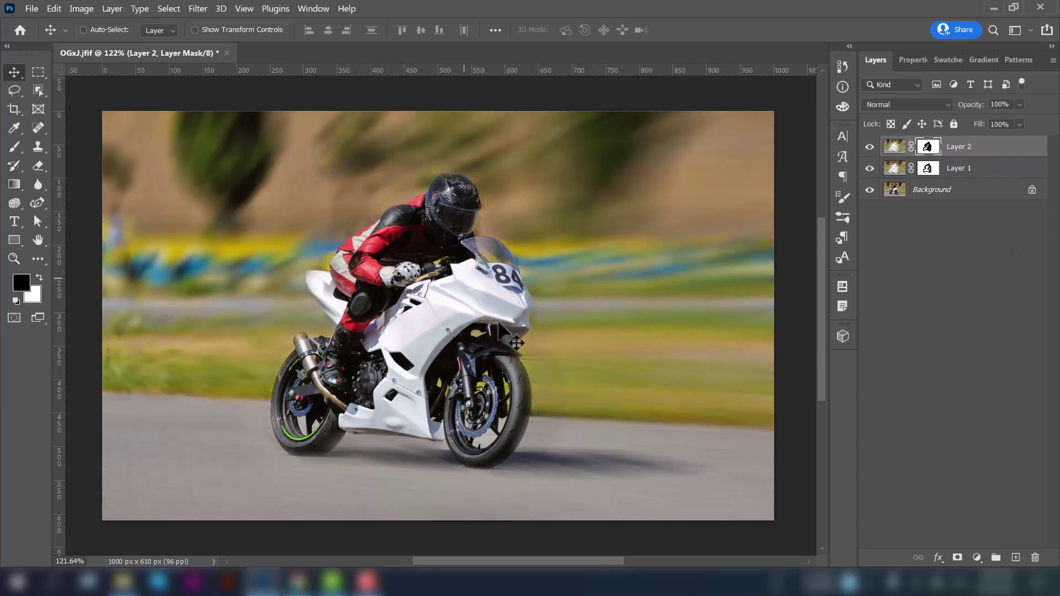